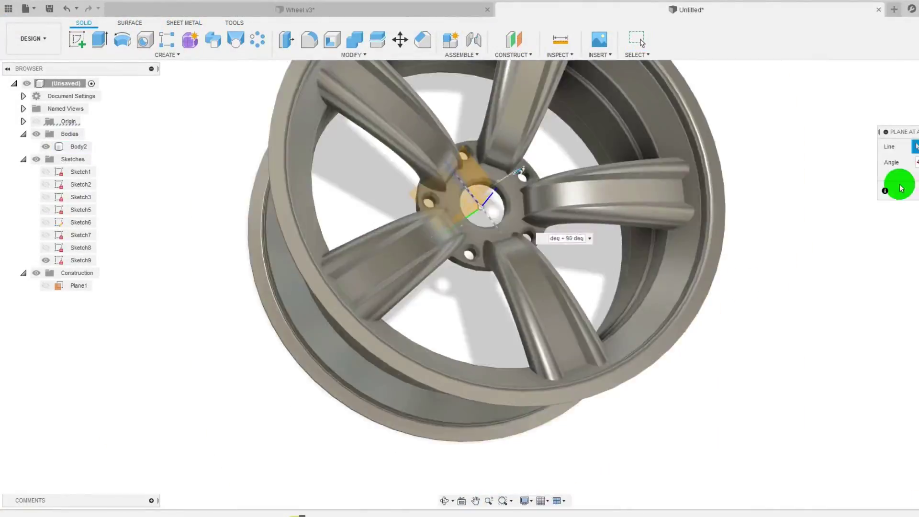
scroll(516, 108, "up", 3)
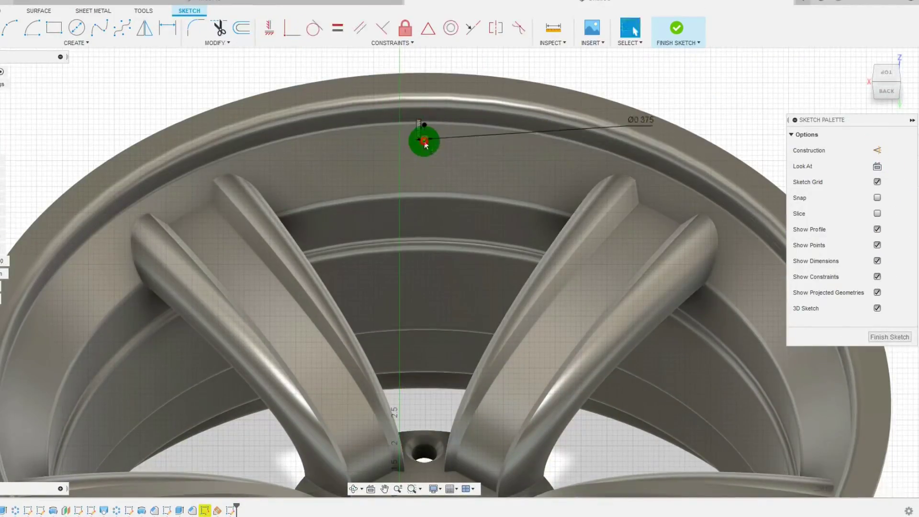